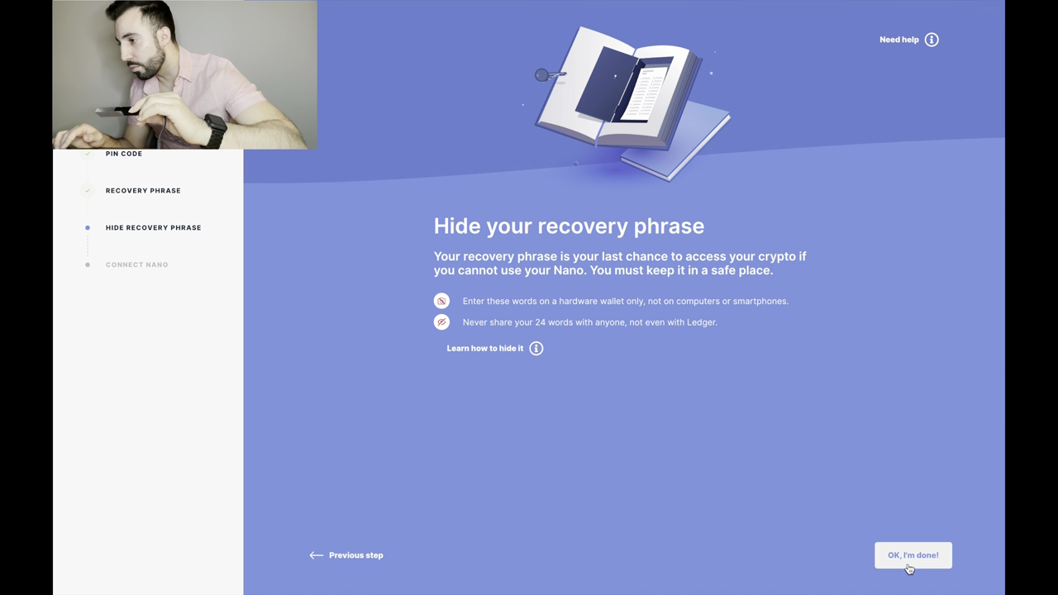
# - Complete the Hide recovery phrase stage and dismiss the low battery notification
pyautogui.click(913, 556)
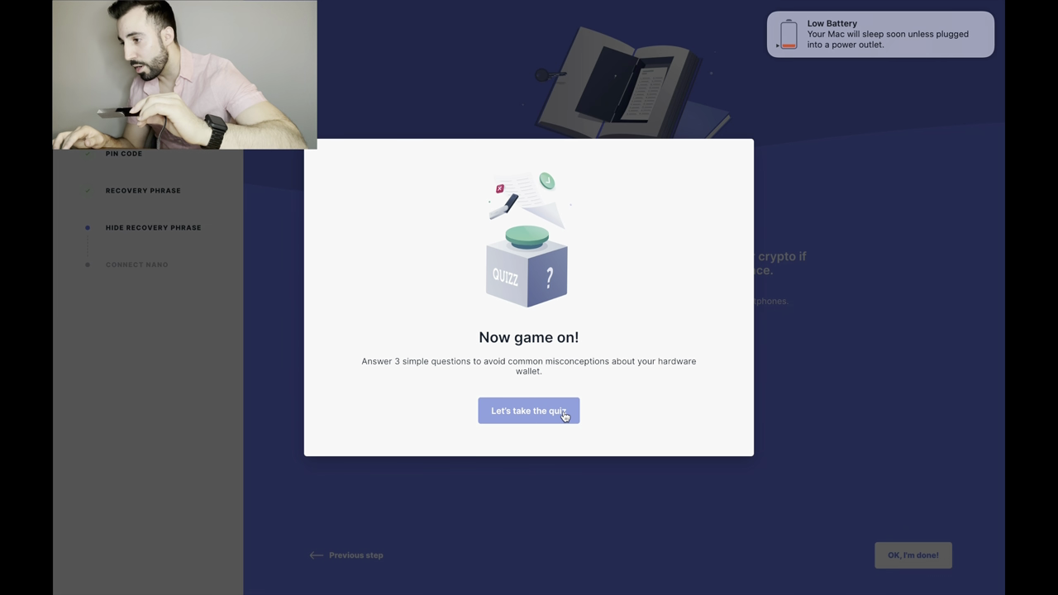
pyautogui.moveTo(830, 11)
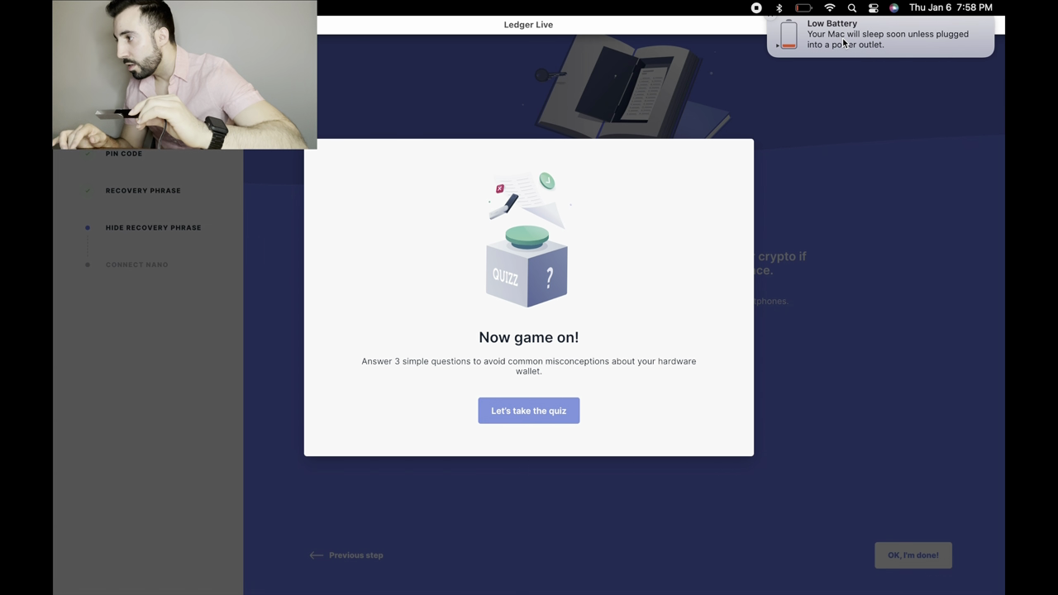
pyautogui.rightClick(843, 43)
pyautogui.click(825, 53)
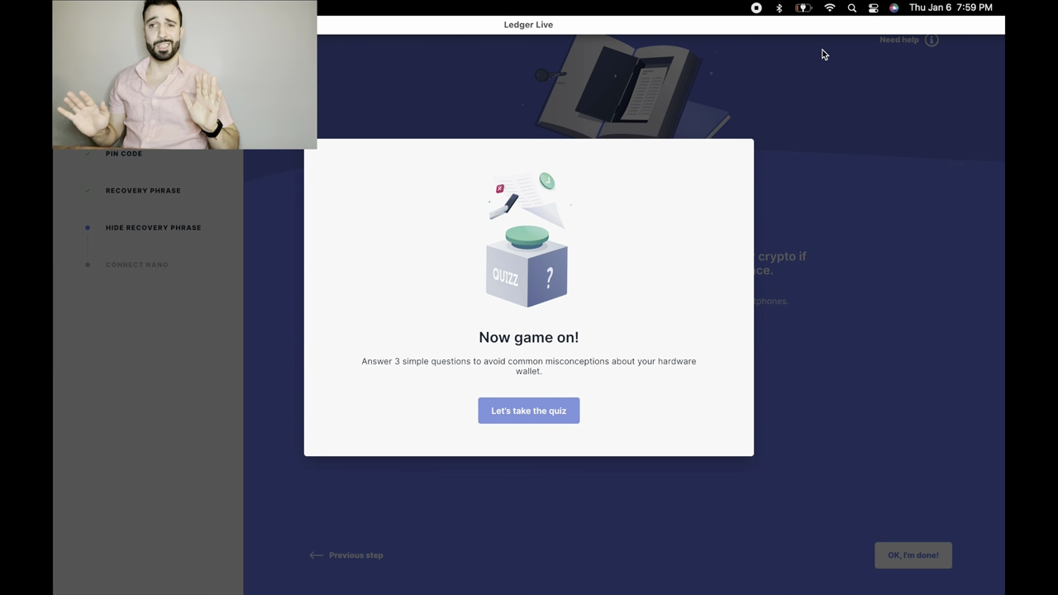
# - Take the quiz, answering that crypto is on the blockchain, must be transferred if the recovery phrase is compromised, and the private key is still offline
pyautogui.click(548, 413)
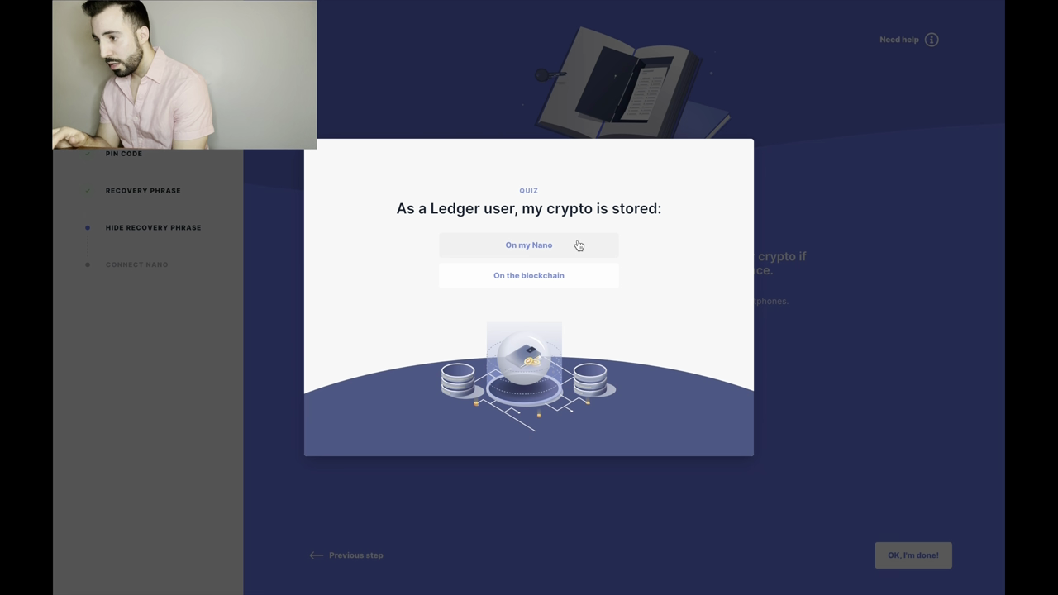
pyautogui.click(561, 285)
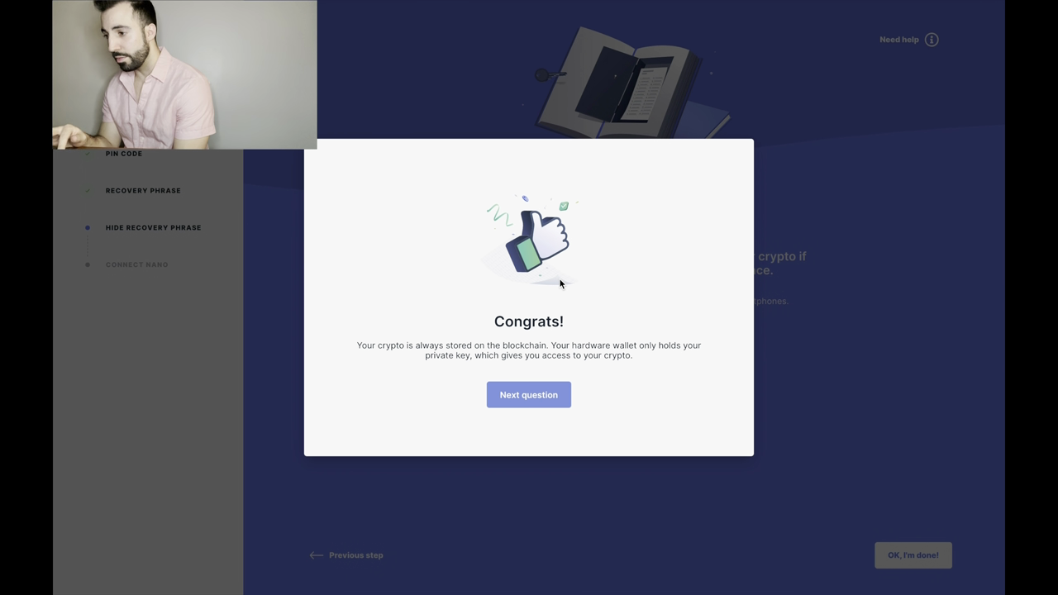
pyautogui.click(532, 404)
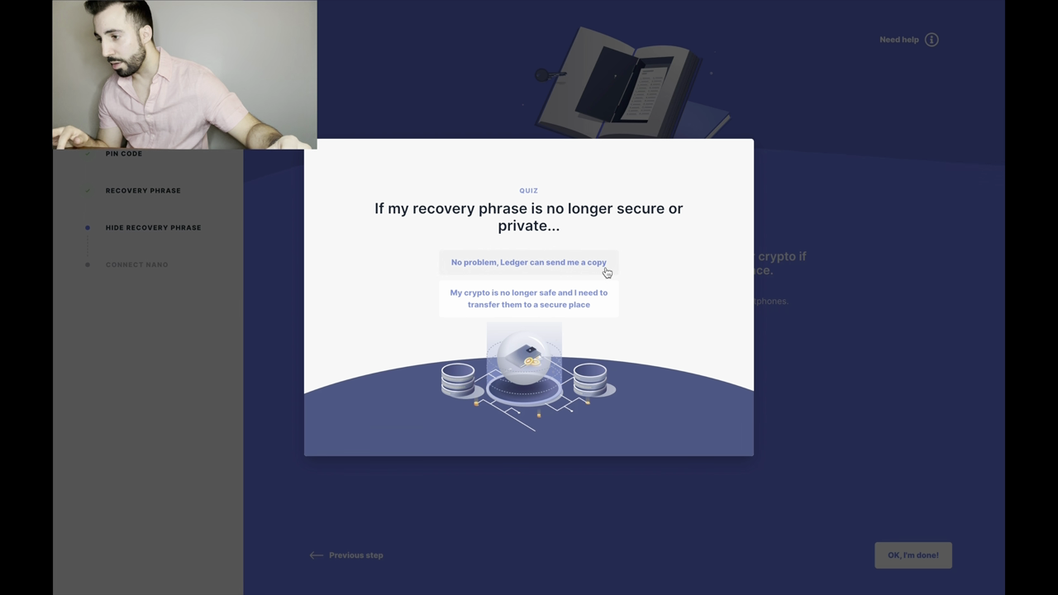
pyautogui.click(569, 306)
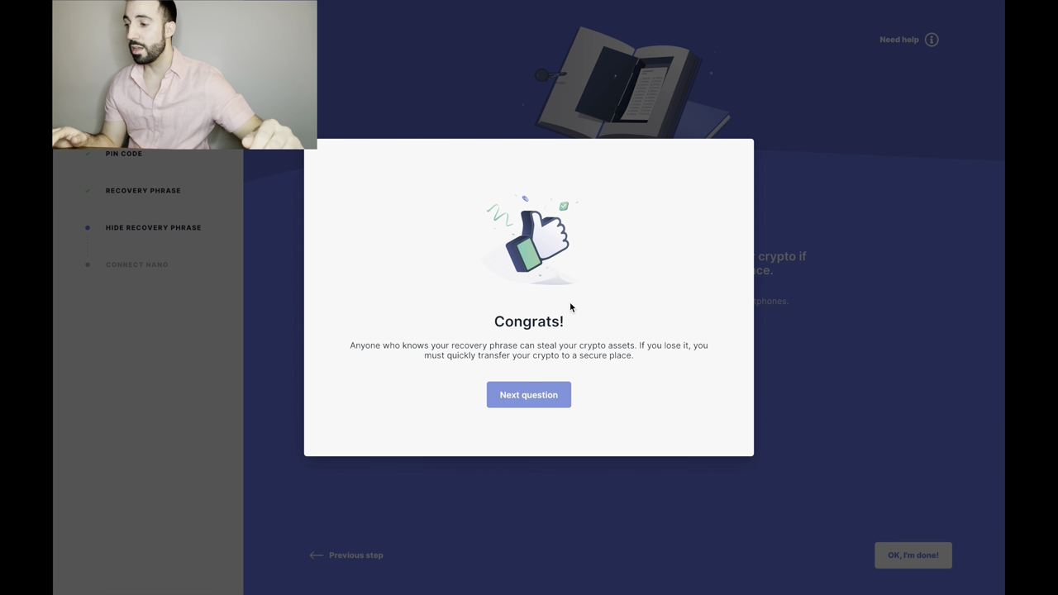
pyautogui.click(540, 401)
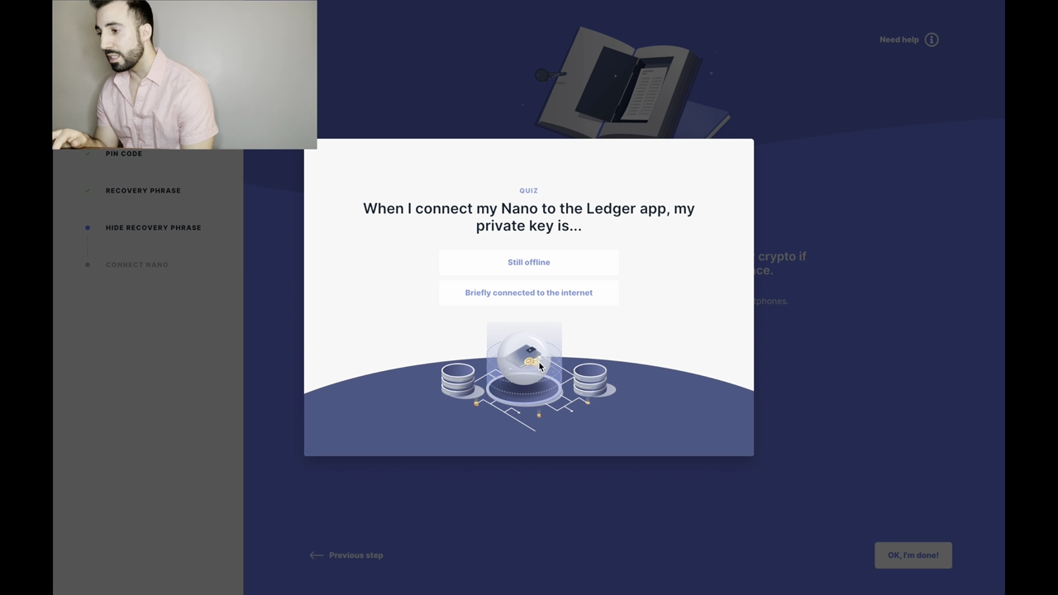
pyautogui.click(541, 264)
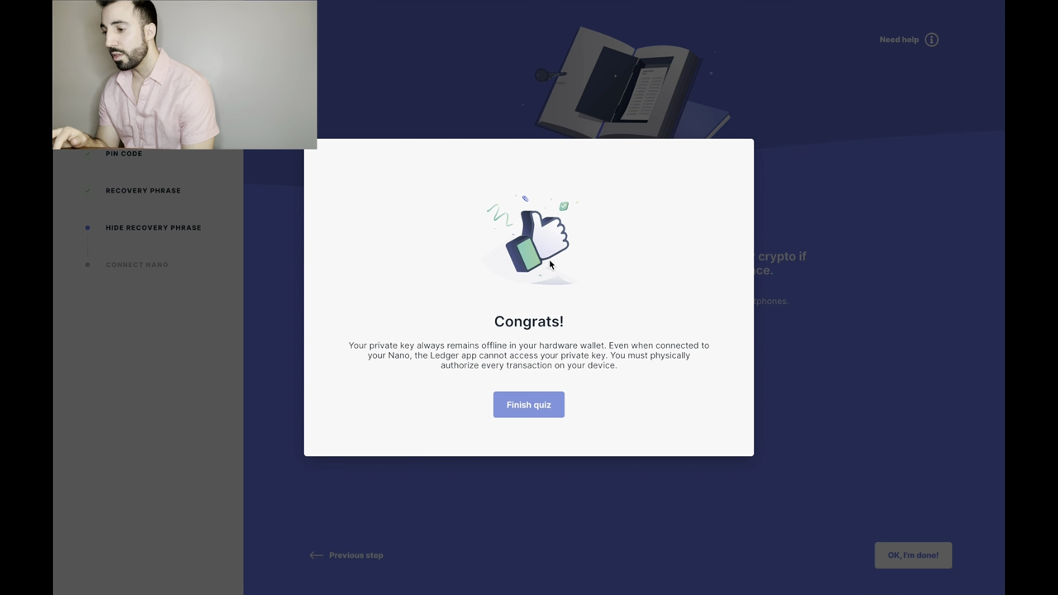
pyautogui.click(526, 404)
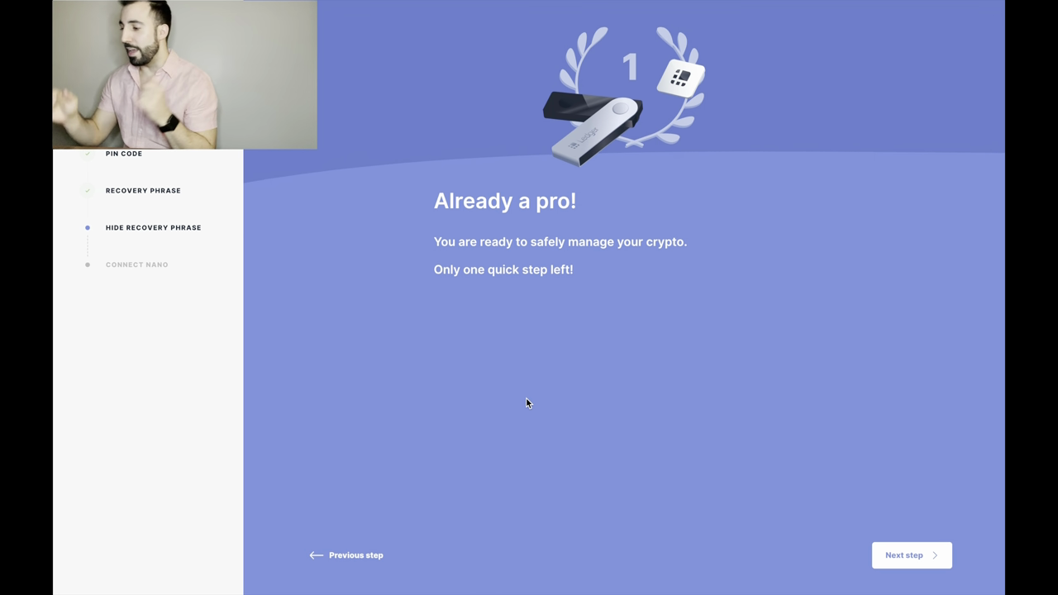
# - Run the genuine check on the connected Nano and finish the device setup
pyautogui.click(912, 555)
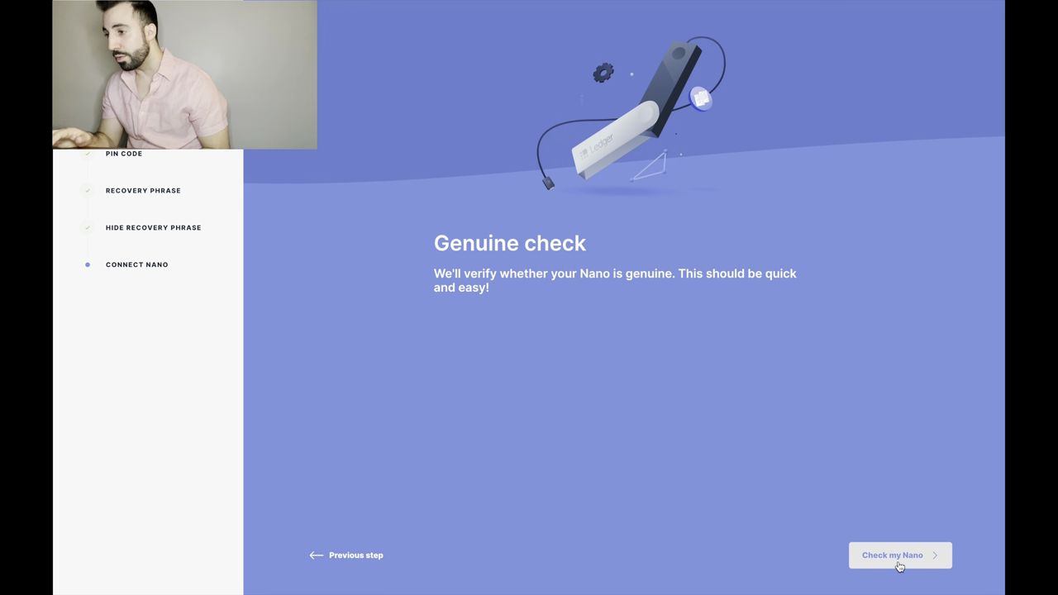
pyautogui.click(900, 566)
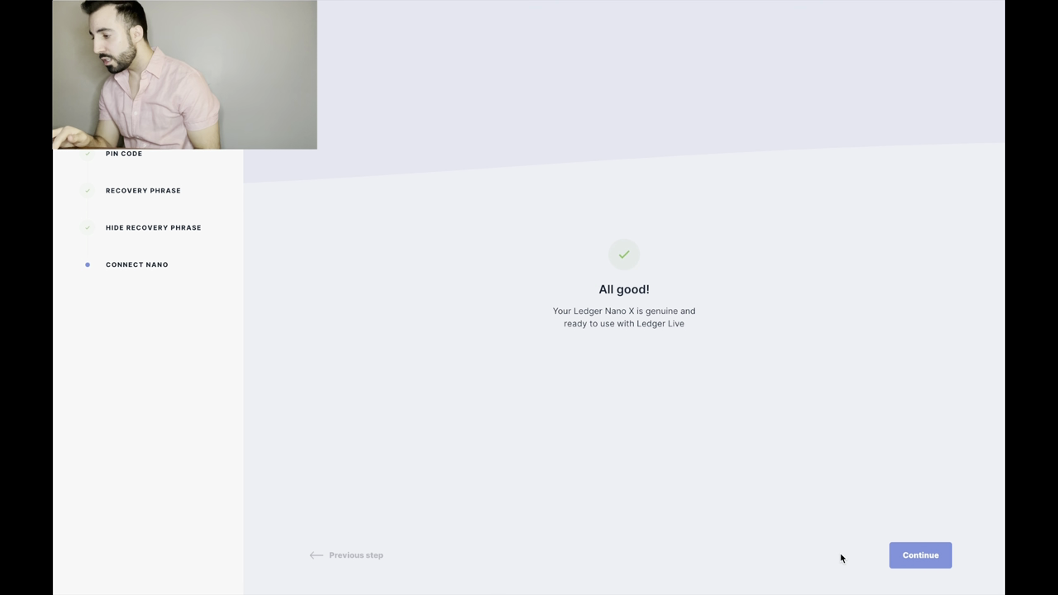
pyautogui.click(925, 554)
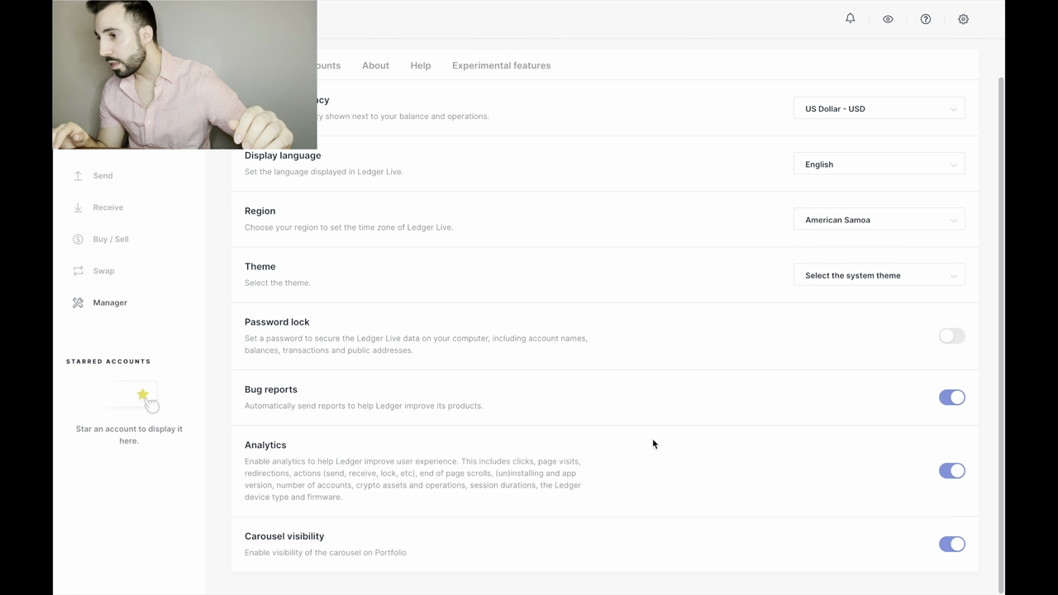
# - Set the region to Canada and the theme to Dark in the general settings
pyautogui.click(896, 222)
pyautogui.scroll(-4, 878, 308)
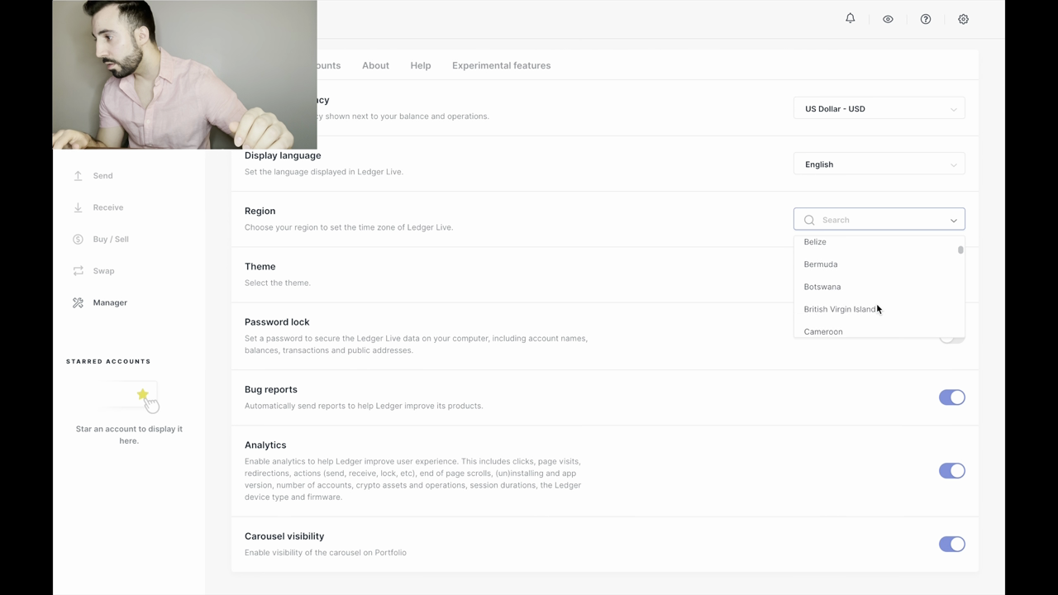
pyautogui.click(876, 304)
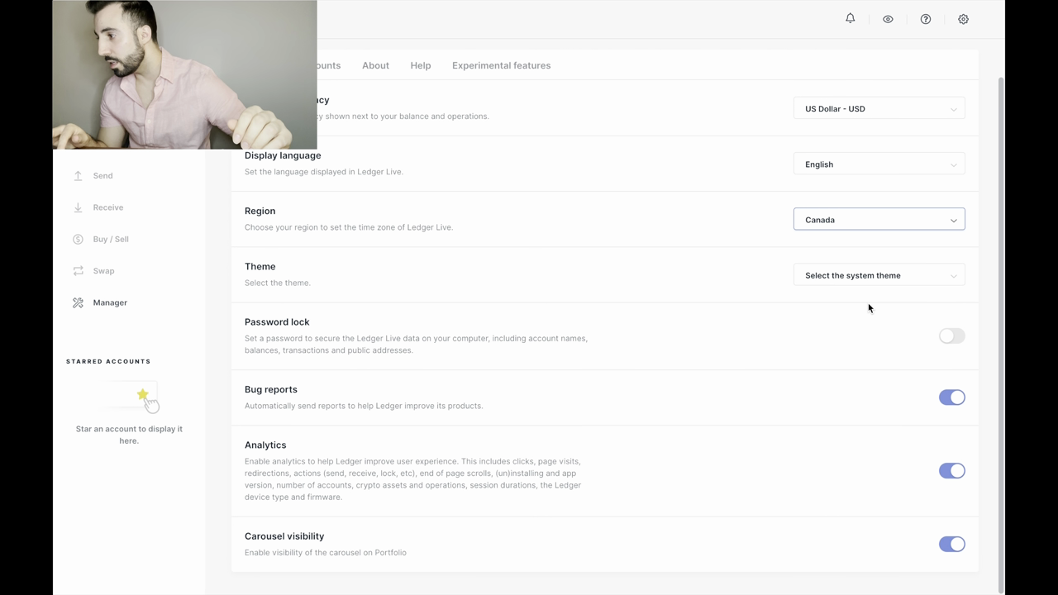
pyautogui.click(869, 278)
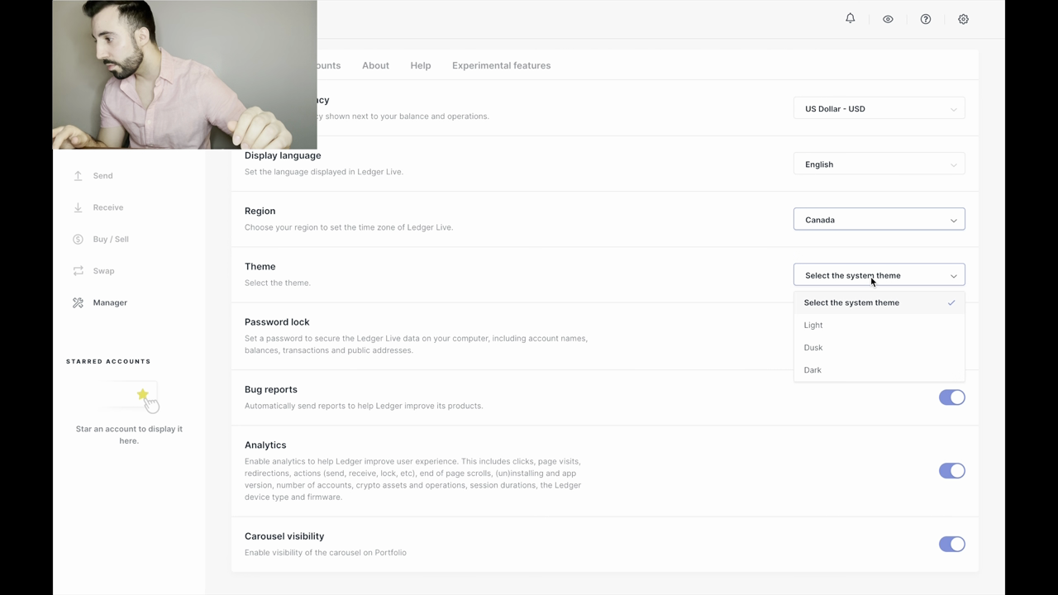
pyautogui.click(837, 370)
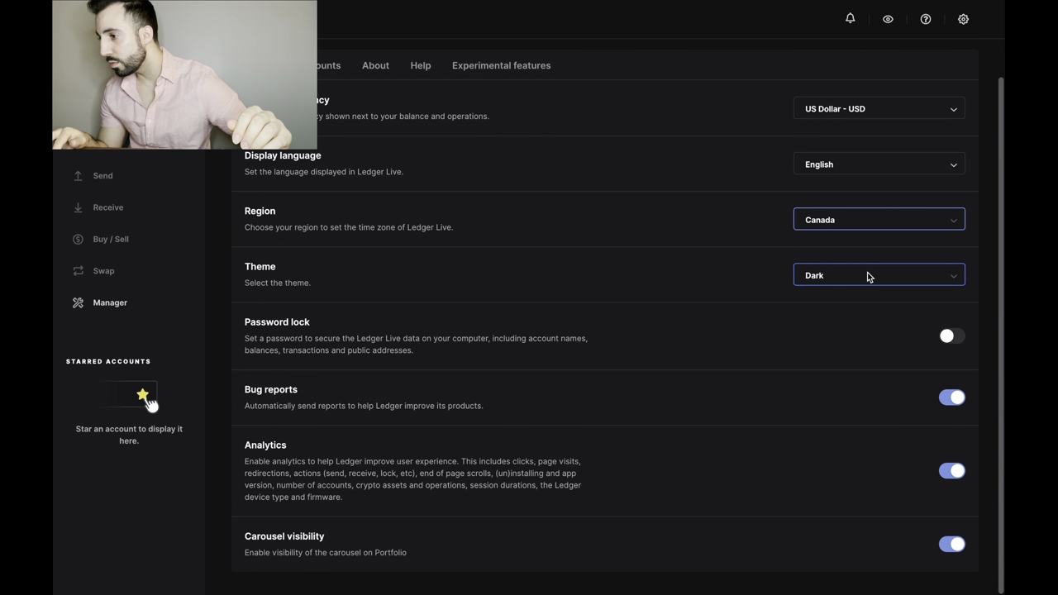
# - Choose another currency to be shown next to balances and operations
pyautogui.scroll(1, 785, 318)
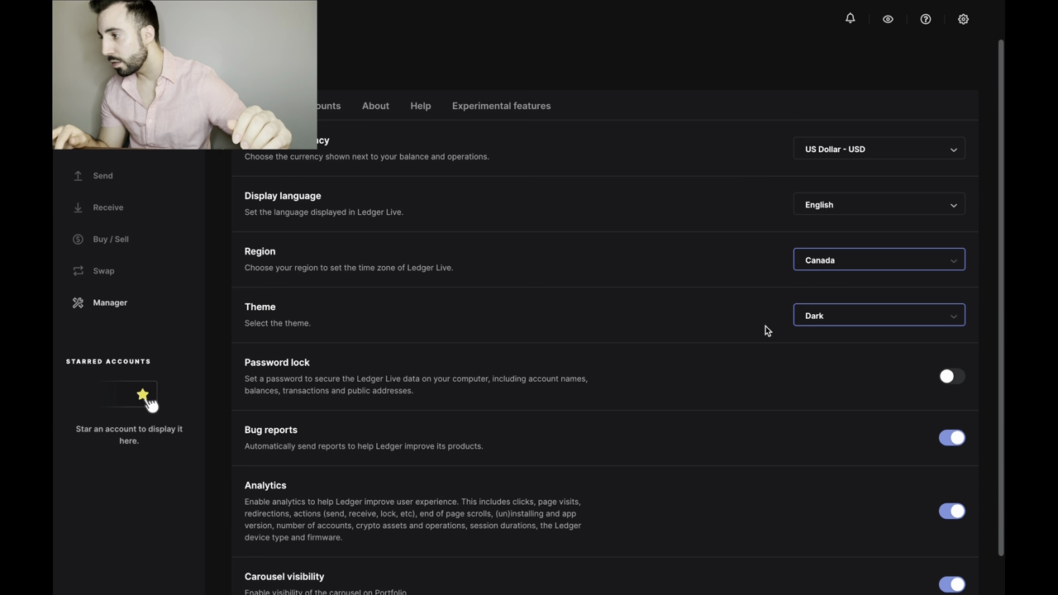
pyautogui.click(886, 150)
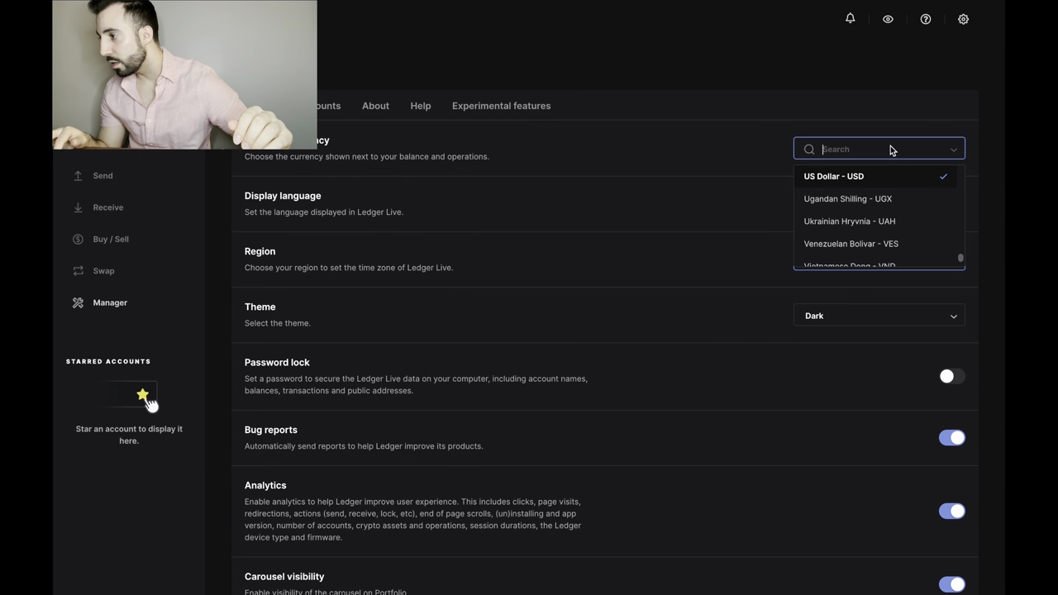
pyautogui.scroll(-1, 848, 217)
pyautogui.scroll(10, 848, 220)
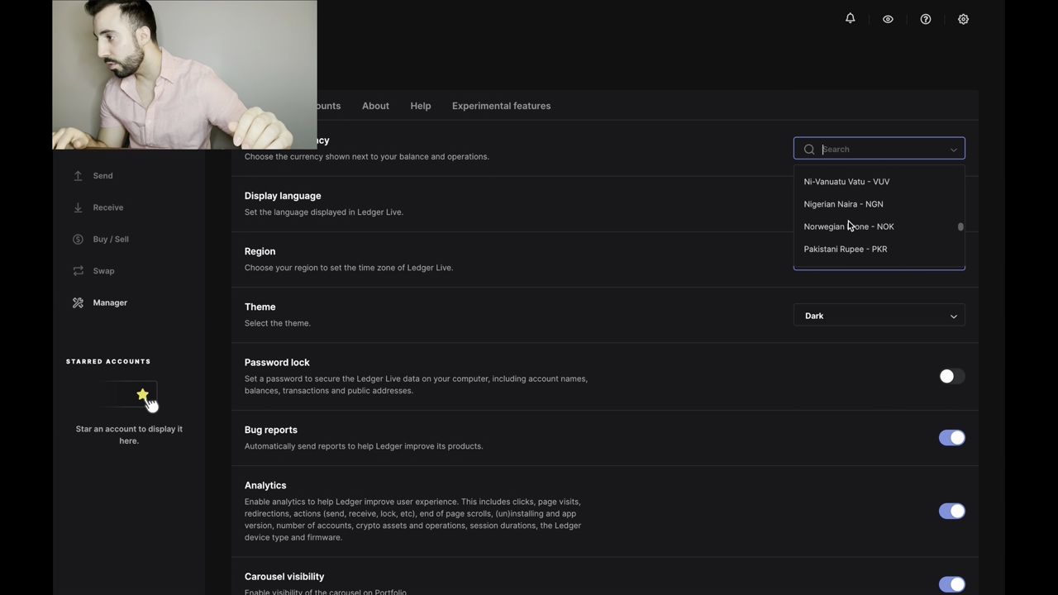
pyautogui.scroll(5, 881, 228)
pyautogui.scroll(-3, 881, 229)
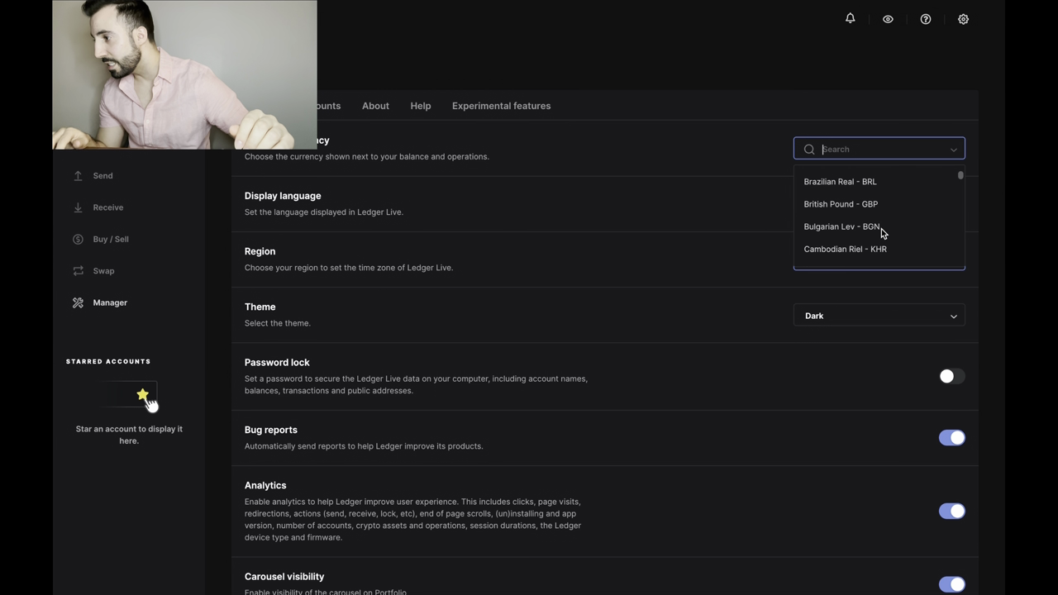
pyautogui.click(852, 229)
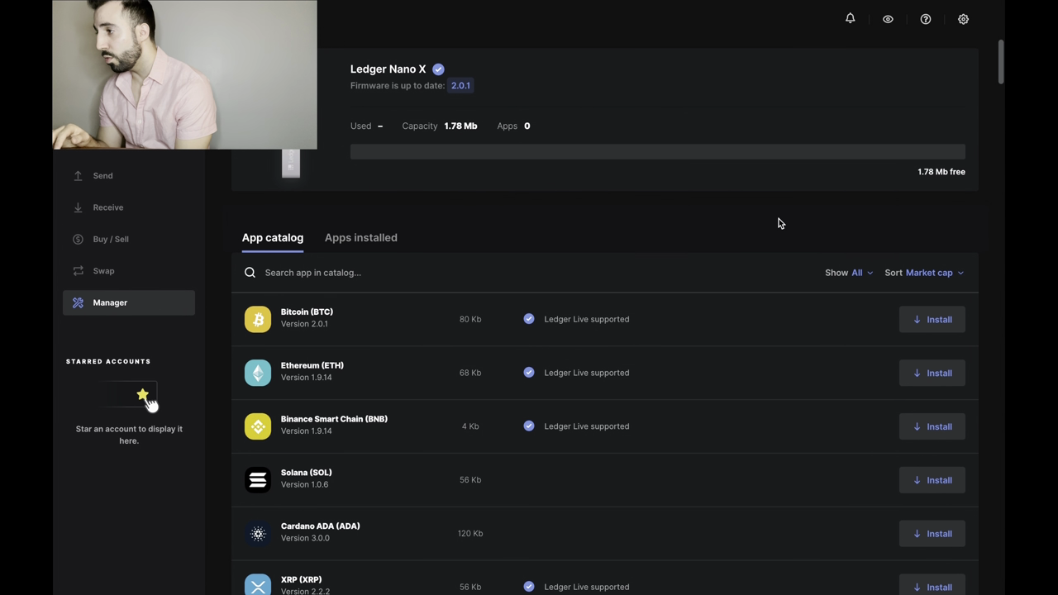
# - Install the Bitcoin (BTC) and Ethereum (ETH) apps on the Nano X from the app catalog
pyautogui.scroll(-3, 779, 220)
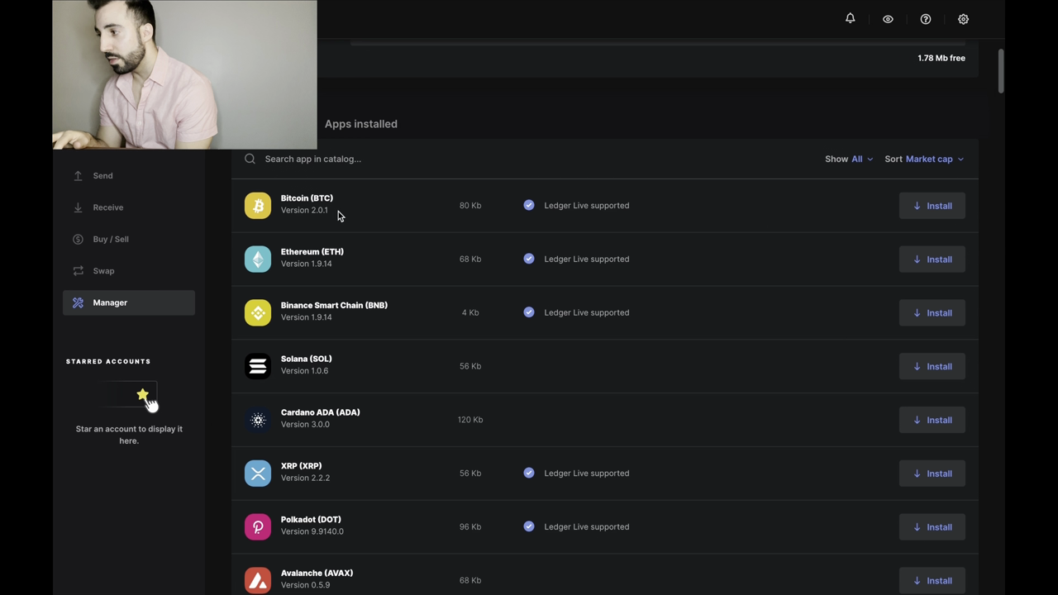
pyautogui.click(943, 204)
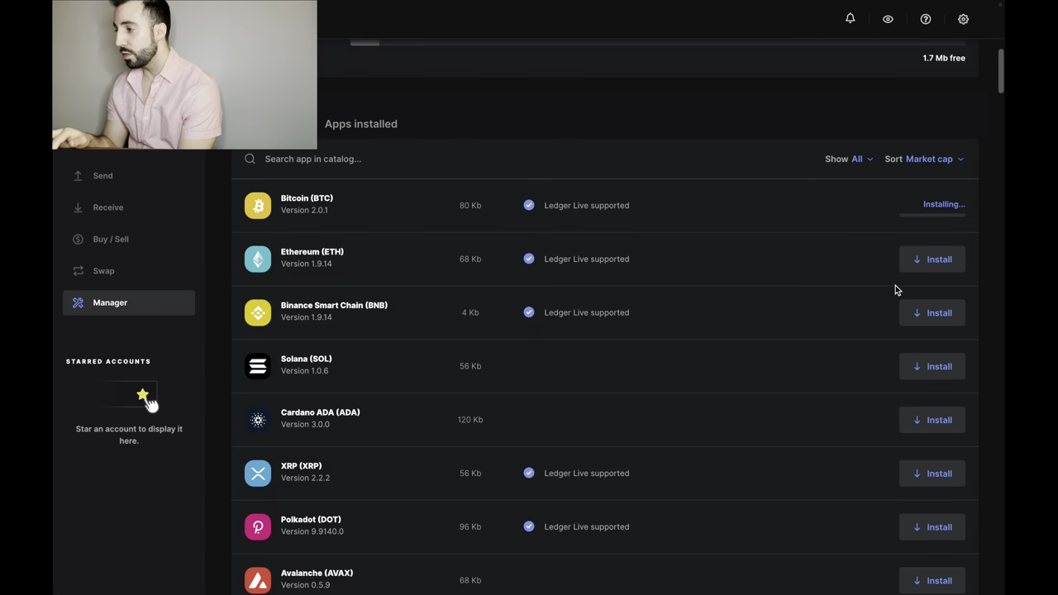
pyautogui.click(935, 267)
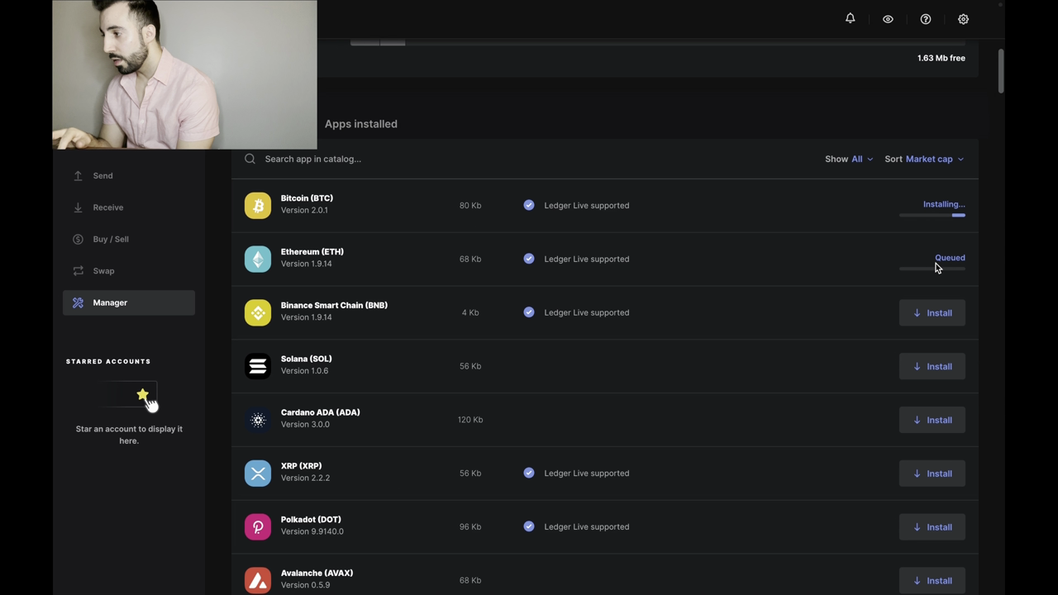
# - Queue the Cardano ADA, XRP, Dogecoin and Crypto.org Chain apps for installation on the Nano X
pyautogui.scroll(-3, 822, 346)
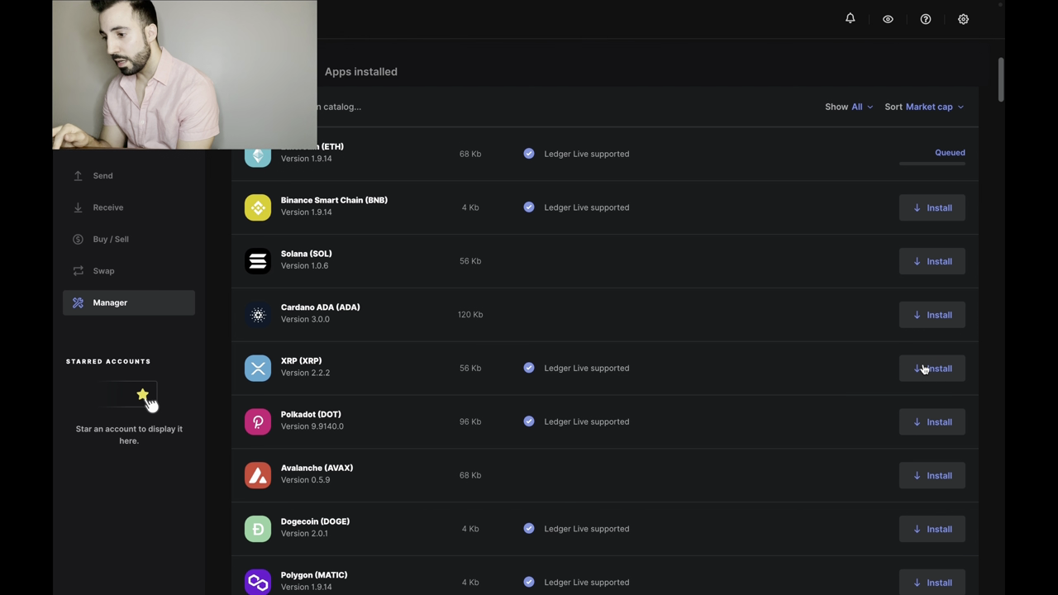
pyautogui.click(916, 322)
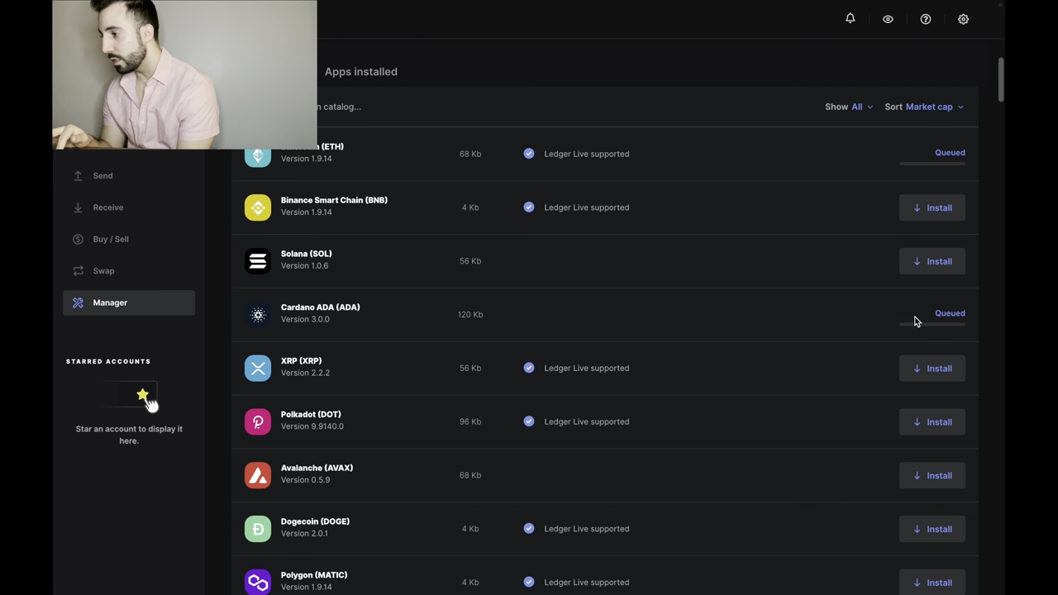
pyautogui.click(925, 376)
pyautogui.scroll(-2, 925, 377)
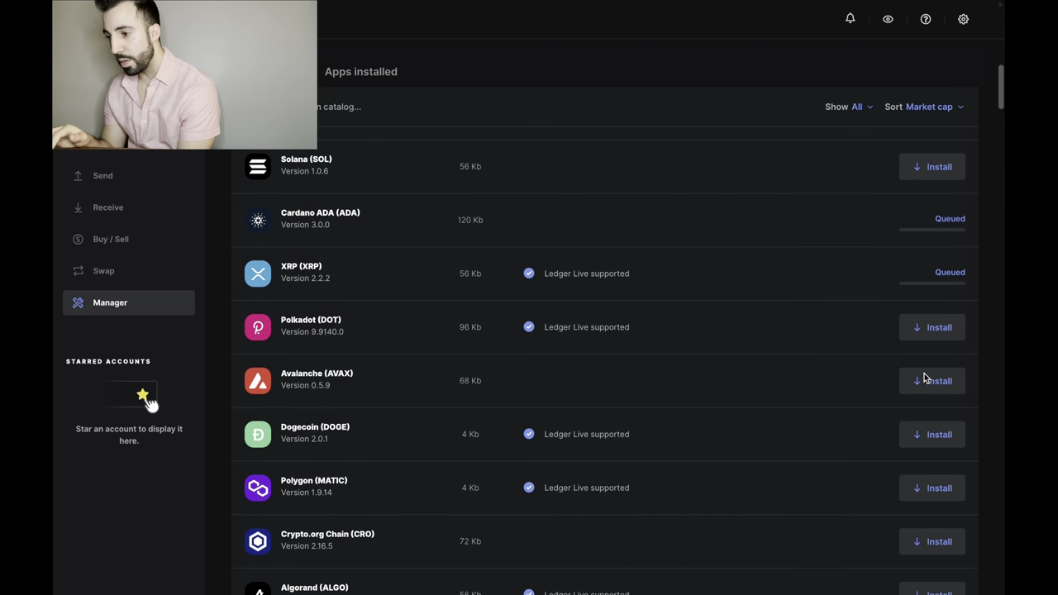
pyautogui.click(913, 422)
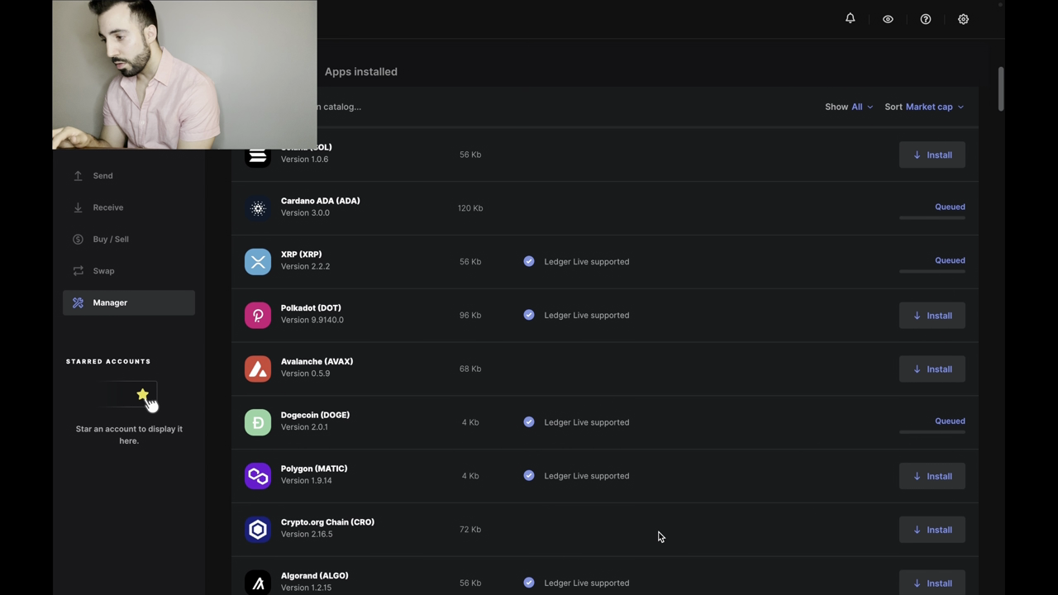
pyautogui.click(926, 532)
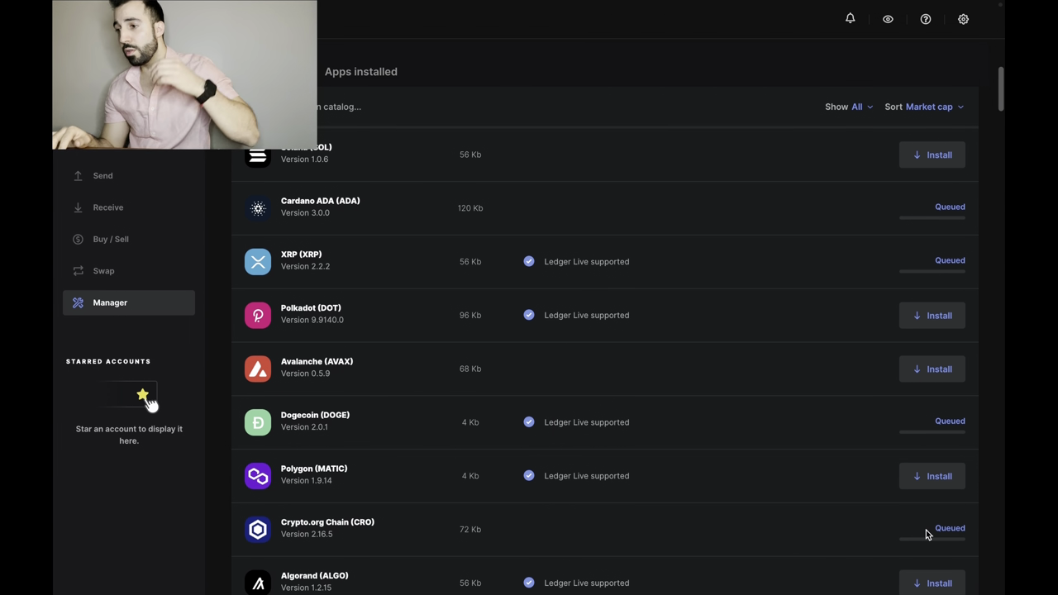
# - Find the Stellar (XLM) app further down the catalog and install it on the Nano X
pyautogui.scroll(4, 927, 535)
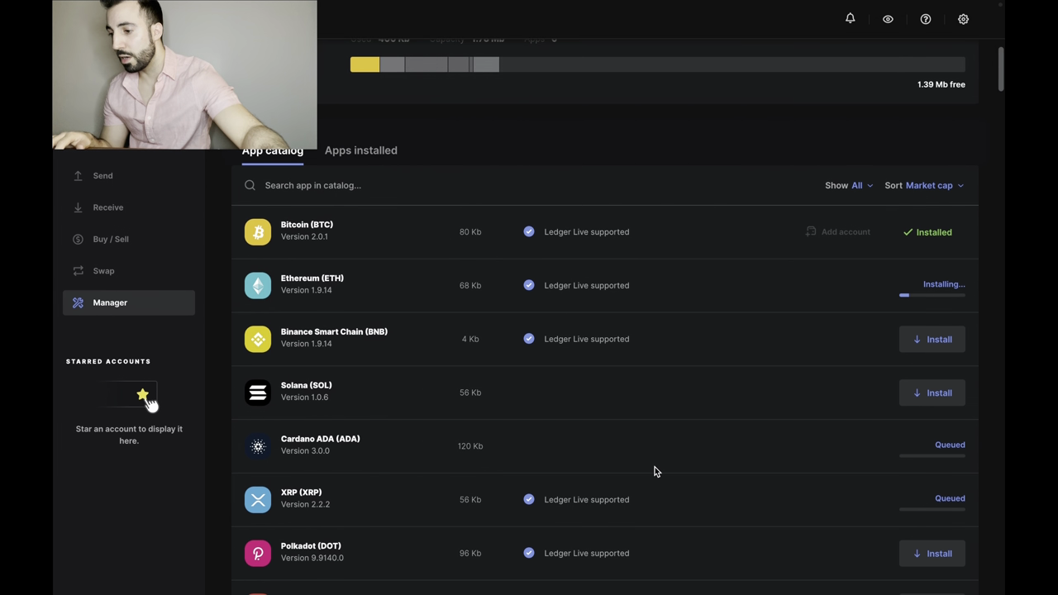
pyautogui.scroll(-3, 654, 467)
pyautogui.scroll(-3, 655, 468)
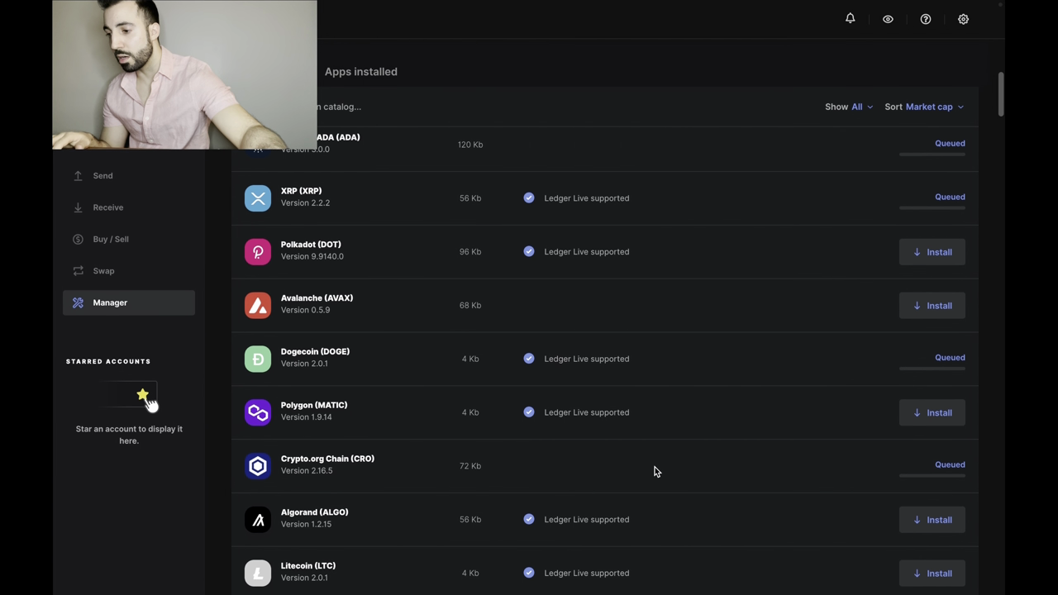
pyautogui.scroll(-5, 655, 470)
pyautogui.scroll(-4, 654, 467)
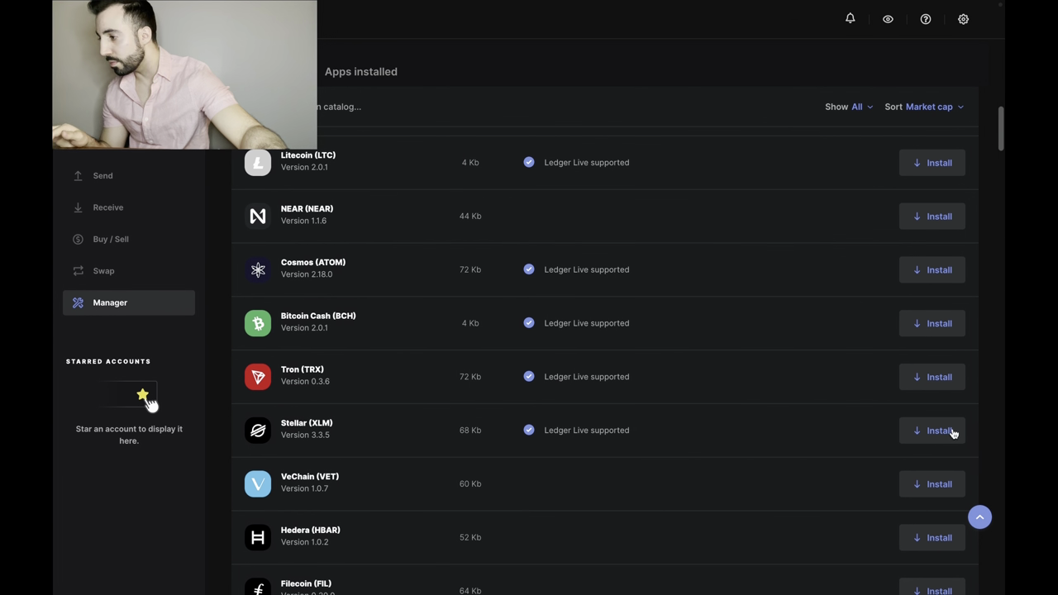
pyautogui.click(954, 434)
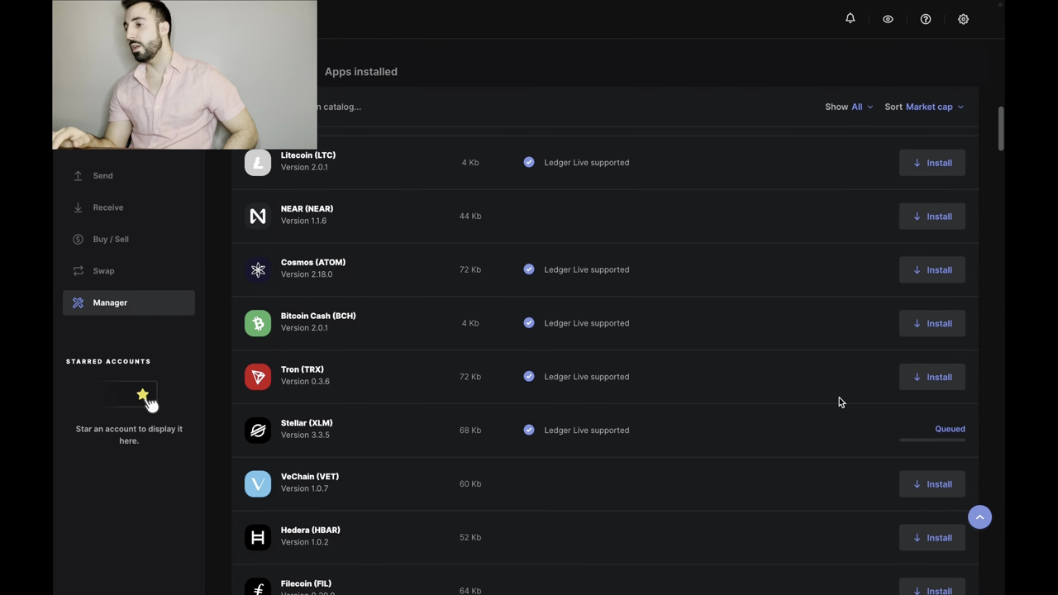
pyautogui.scroll(5, 765, 372)
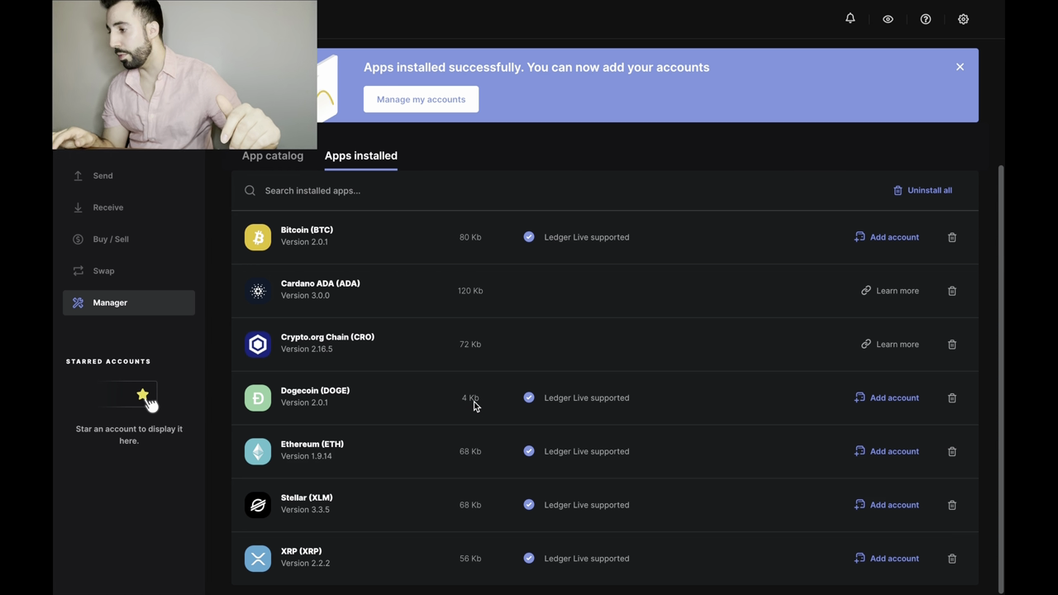
# - Add the Ethereum 1 account from the installed Ethereum (ETH) app and finish the account setup
pyautogui.scroll(1, 469, 524)
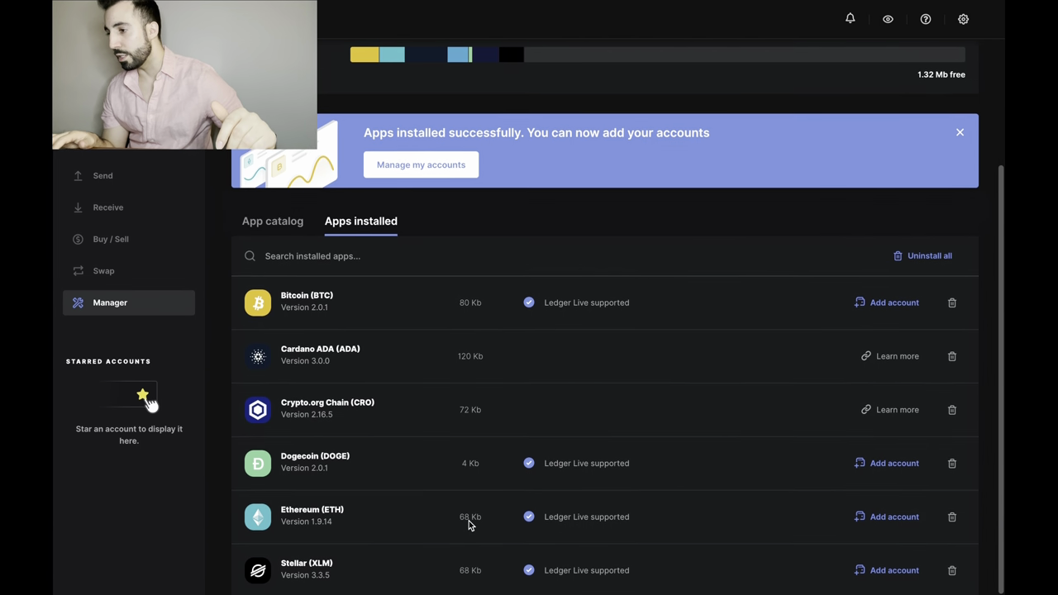
pyautogui.scroll(-1, 468, 525)
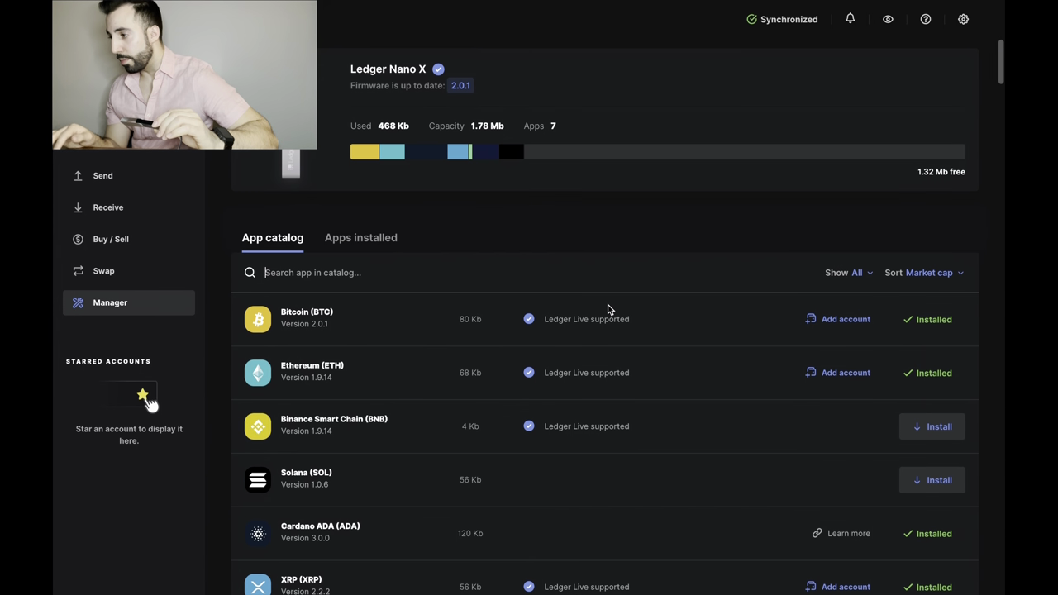
pyautogui.scroll(-2, 609, 306)
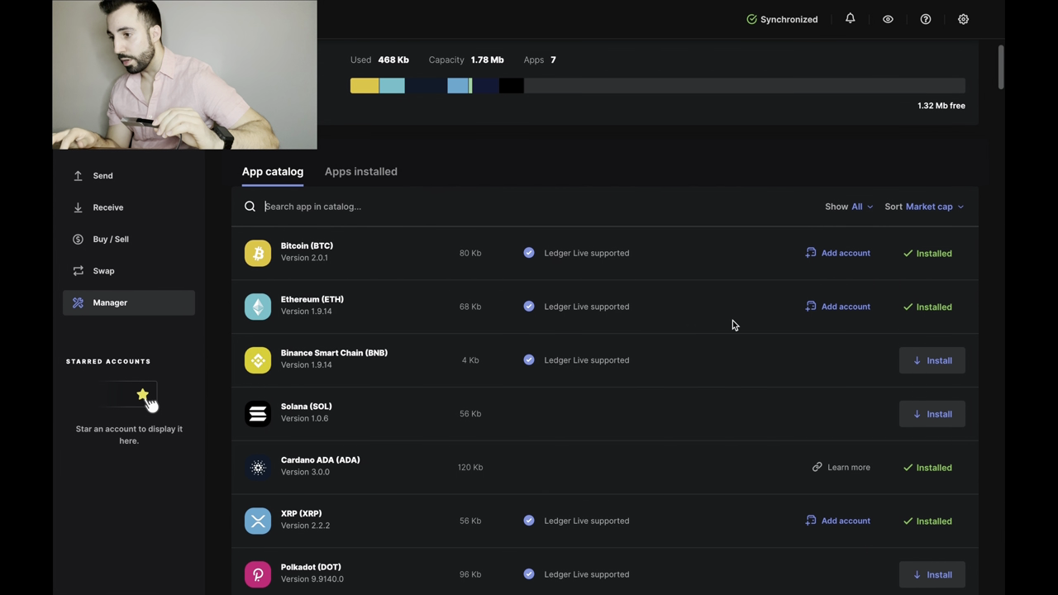
pyautogui.click(826, 307)
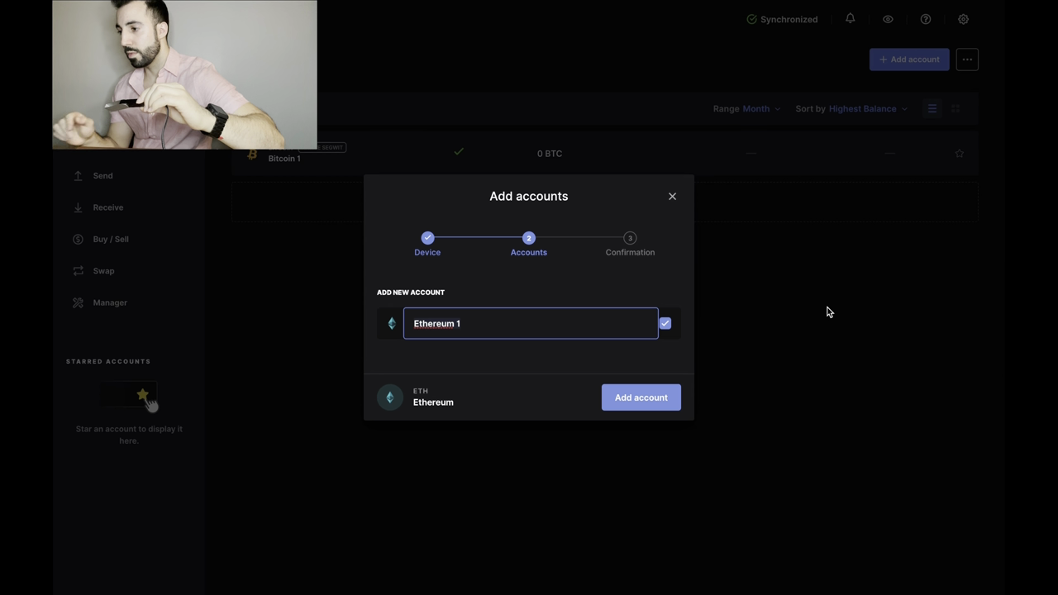
pyautogui.click(636, 400)
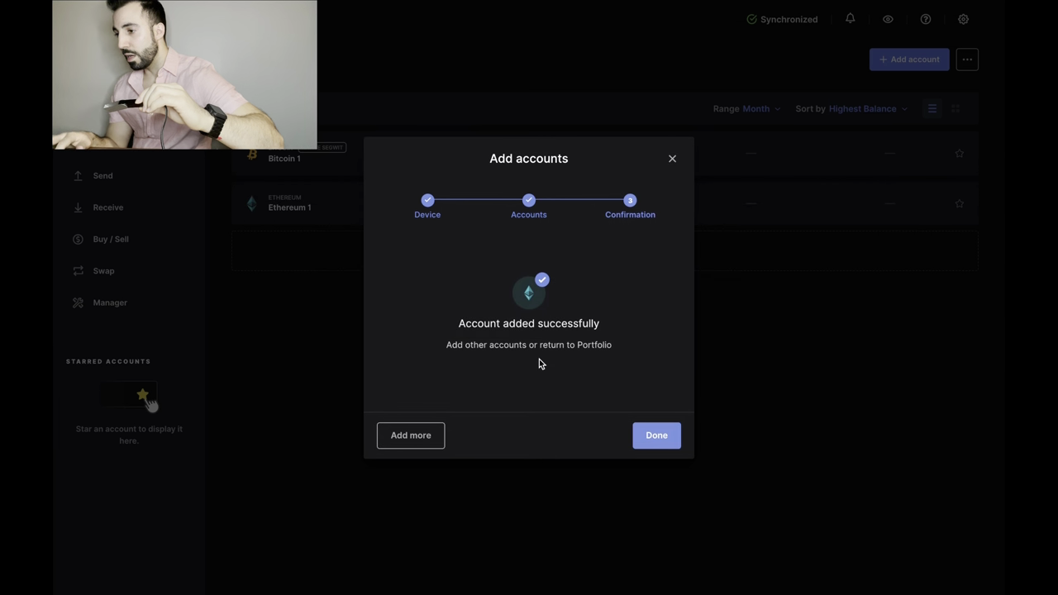
pyautogui.click(654, 438)
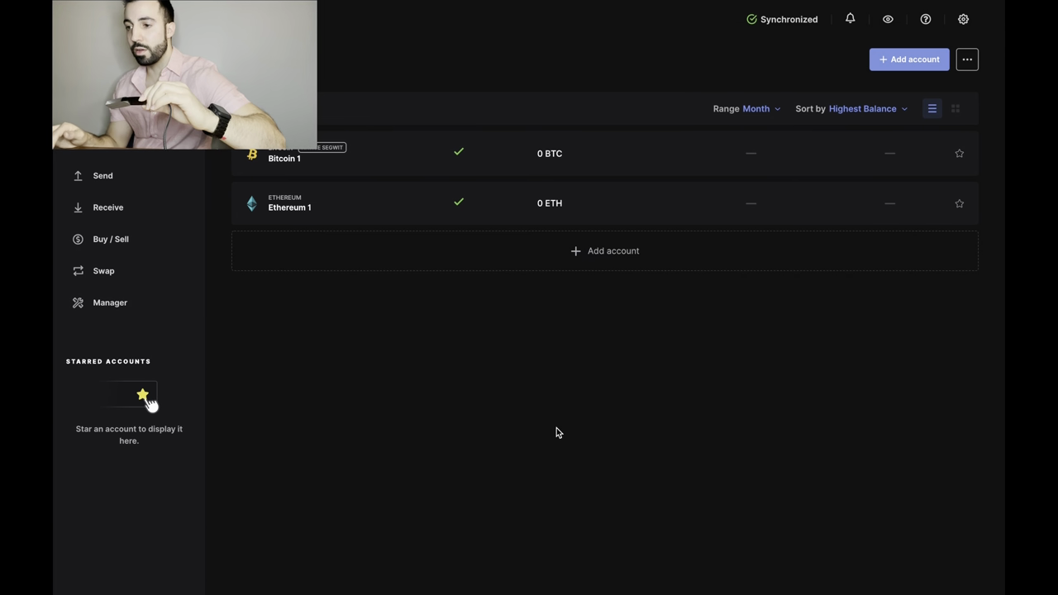
# - Go back to the Nano X app manager and look through the app catalog for installed and available apps
pyautogui.click(109, 304)
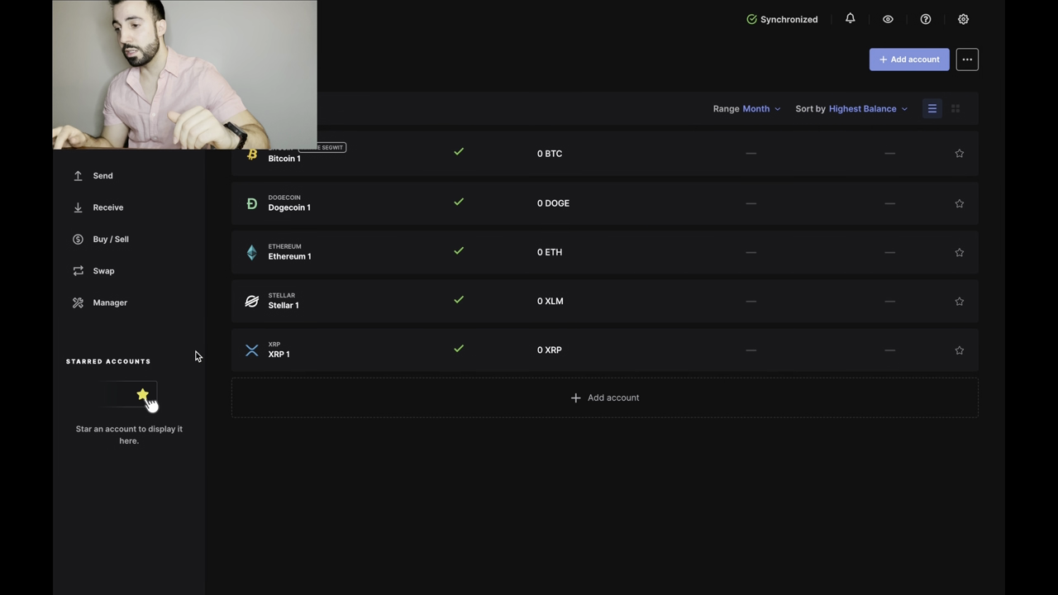
pyautogui.click(136, 303)
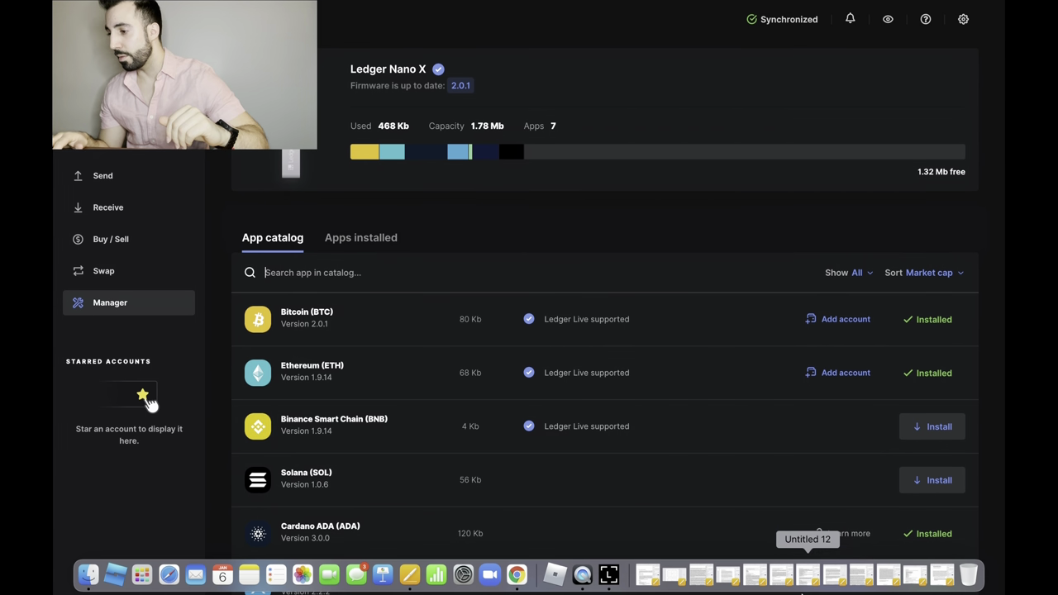
pyautogui.scroll(-5, 726, 501)
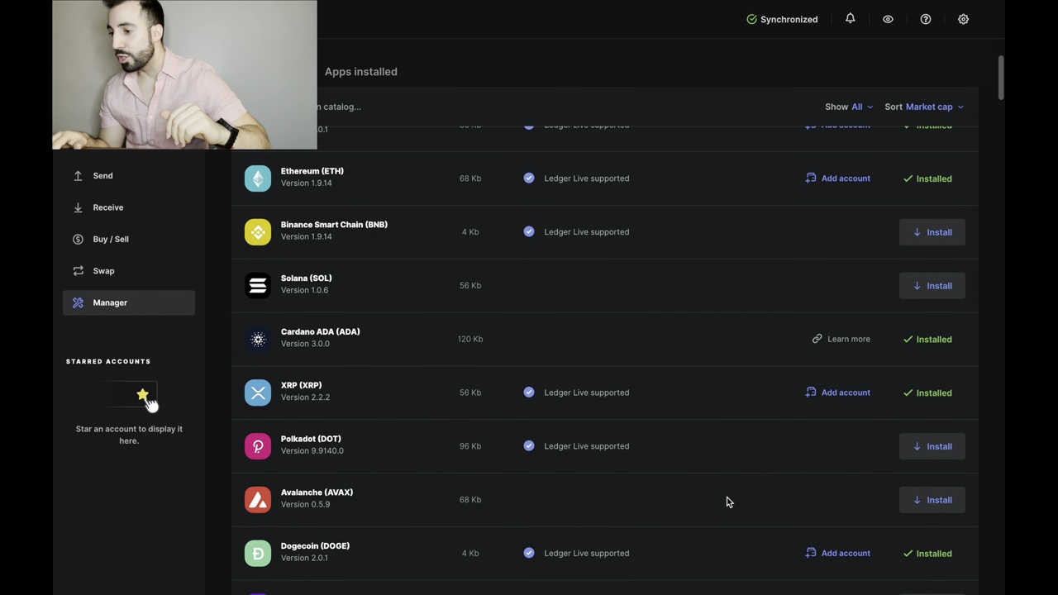
pyautogui.scroll(-1, 727, 501)
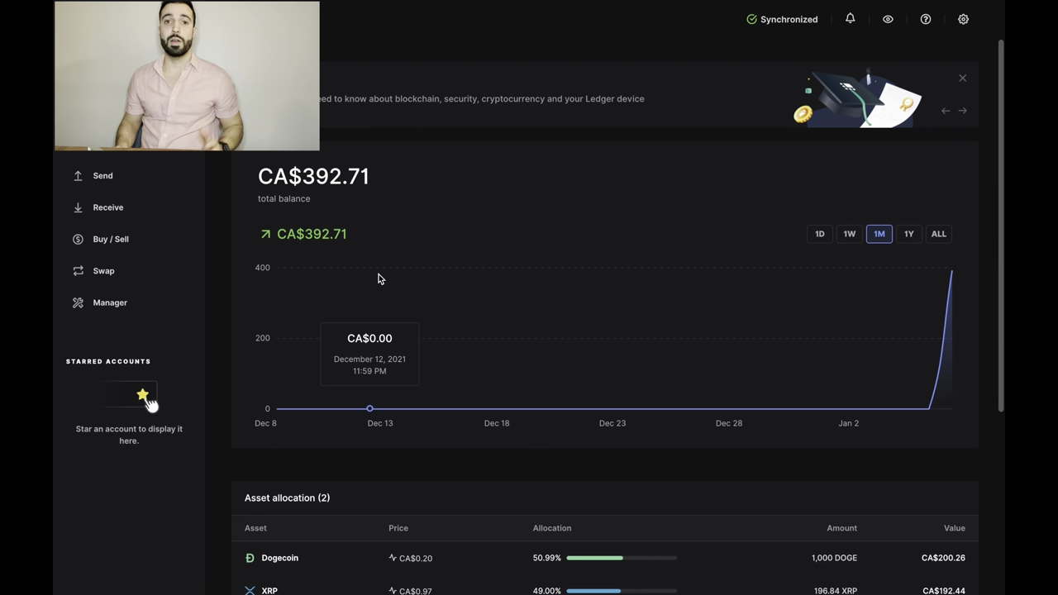
# - Review the asset allocation and the latest operations in the portfolio
pyautogui.scroll(-5, 379, 276)
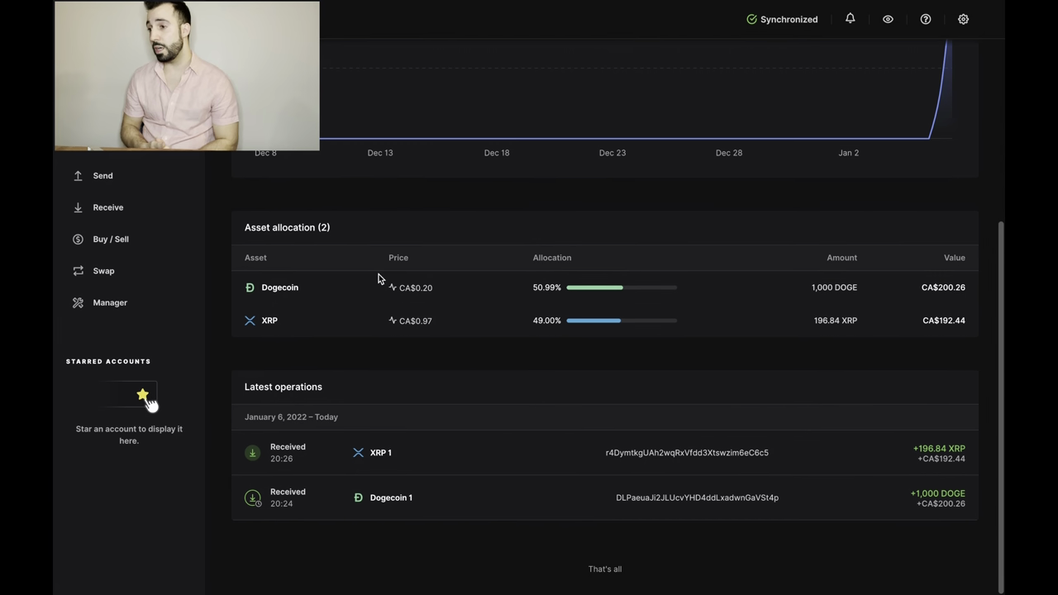
pyautogui.scroll(1, 379, 280)
pyautogui.scroll(-1, 378, 279)
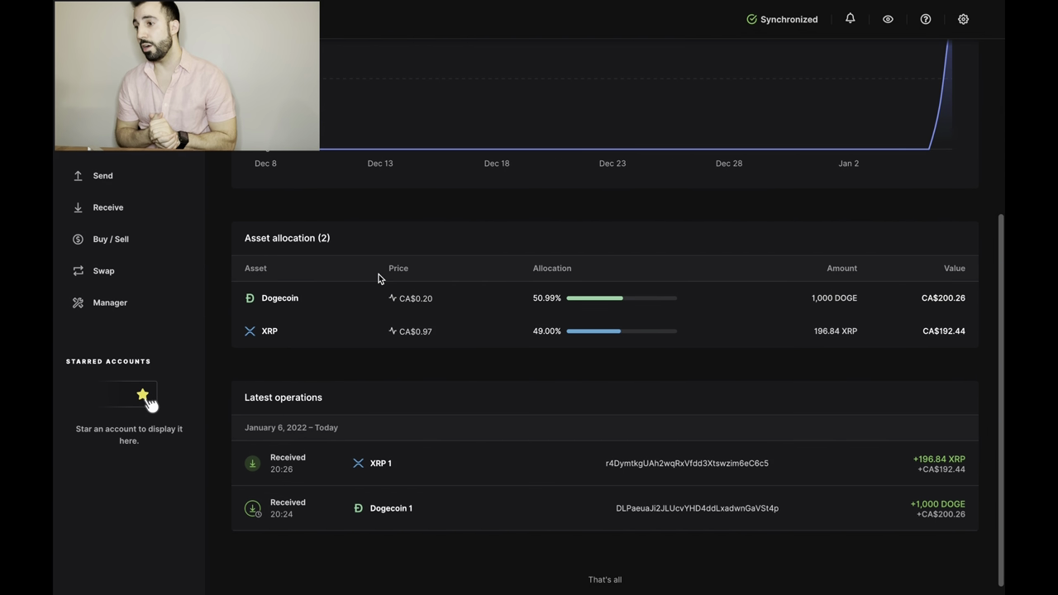